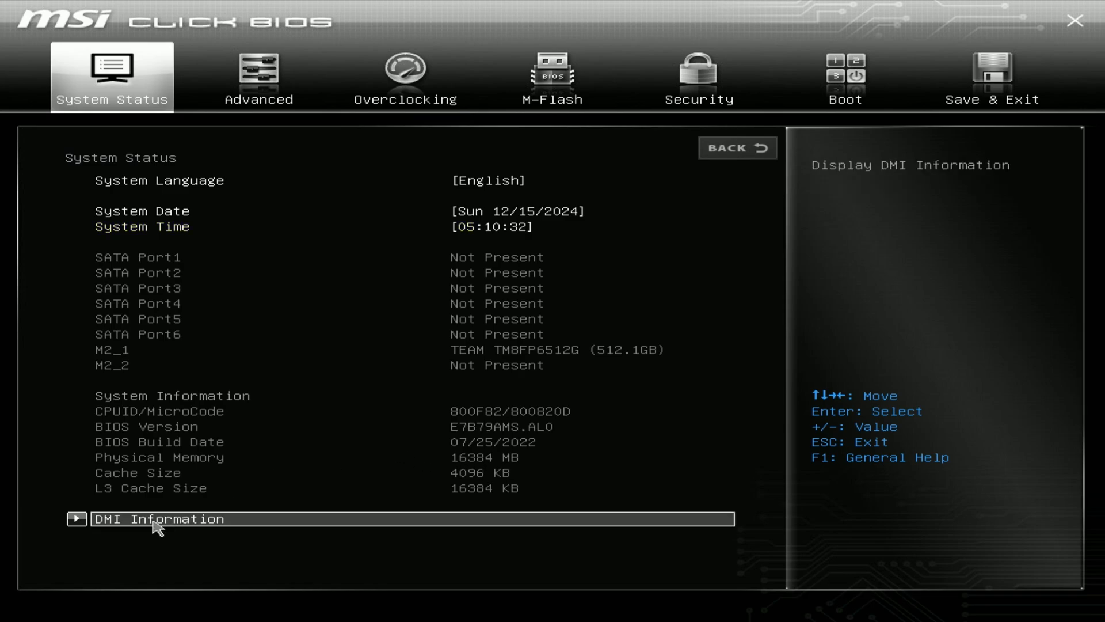
Review the board's DMI information, then choose Save Changes and Reboot from Save & Exit
left_click(175, 524)
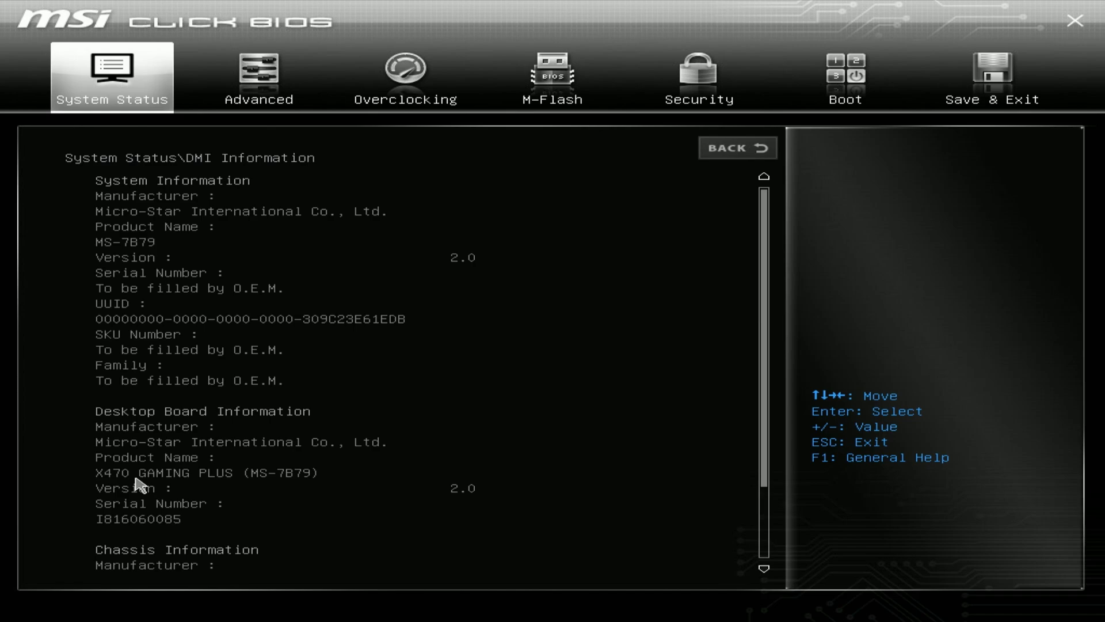
key("Escape")
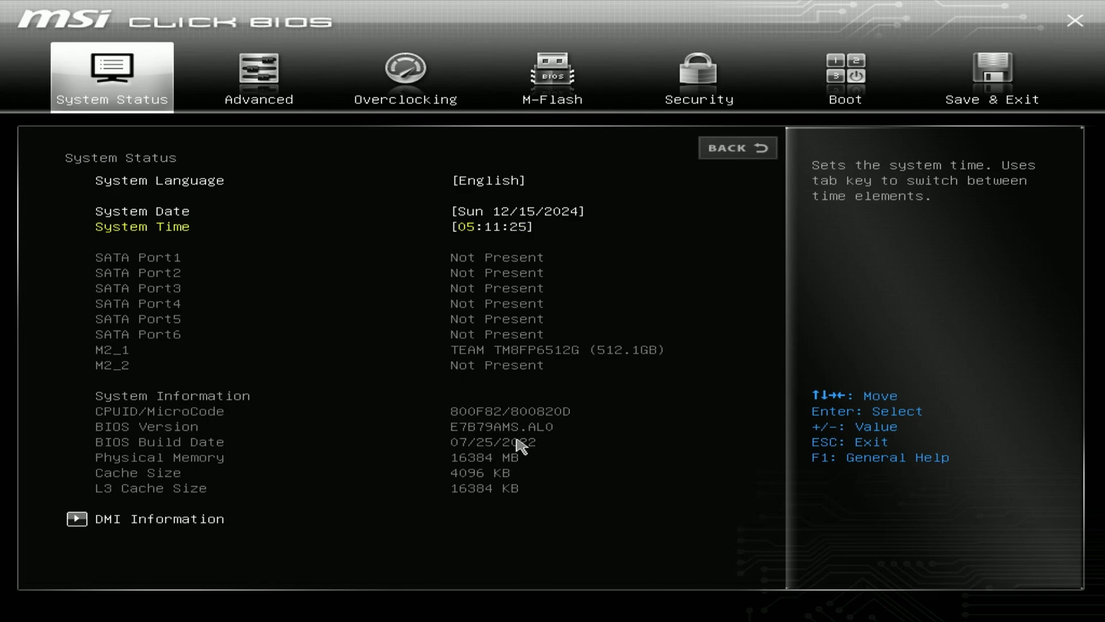
left_click(1010, 105)
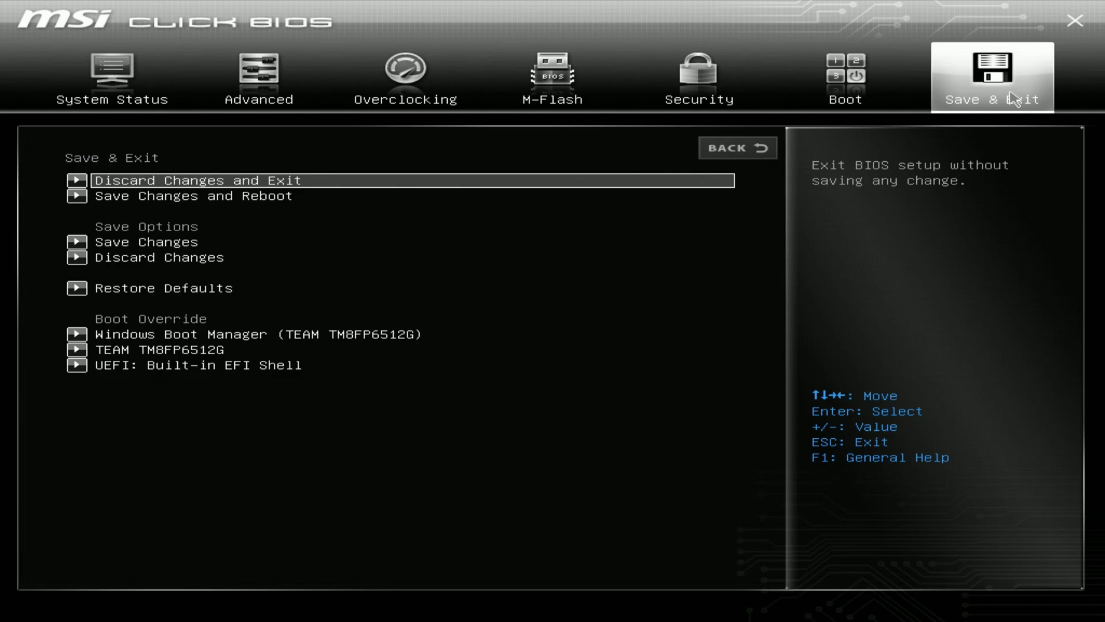
left_click(181, 199)
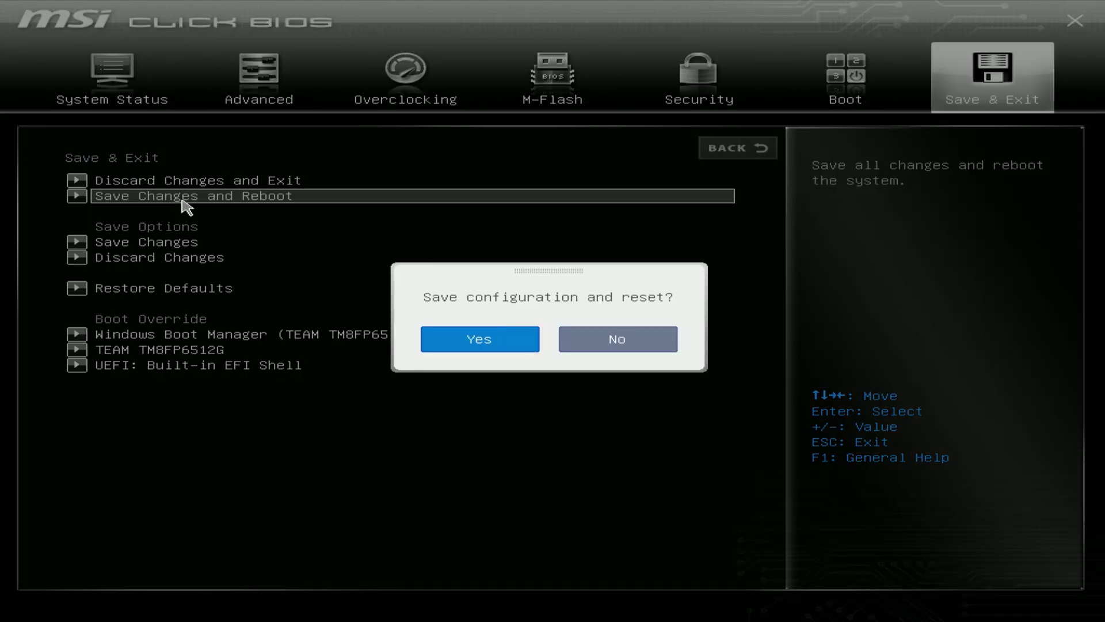
Confirm the save and reset, then bring back Chrome's results for 'msi x470 gaming plus'
left_click(494, 340)
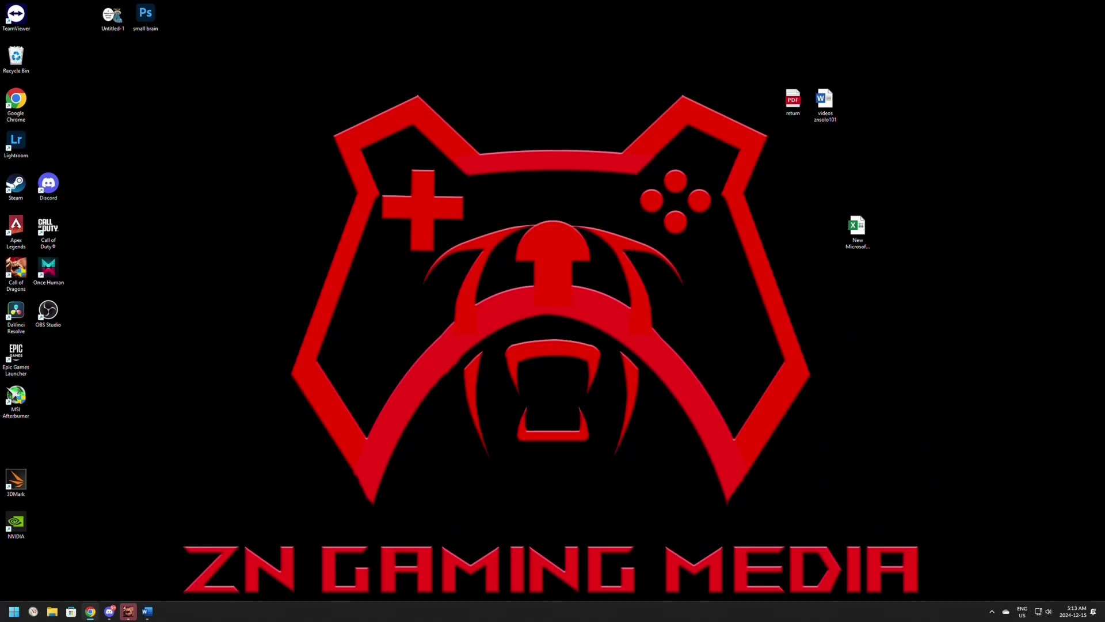
key("alt+Tab")
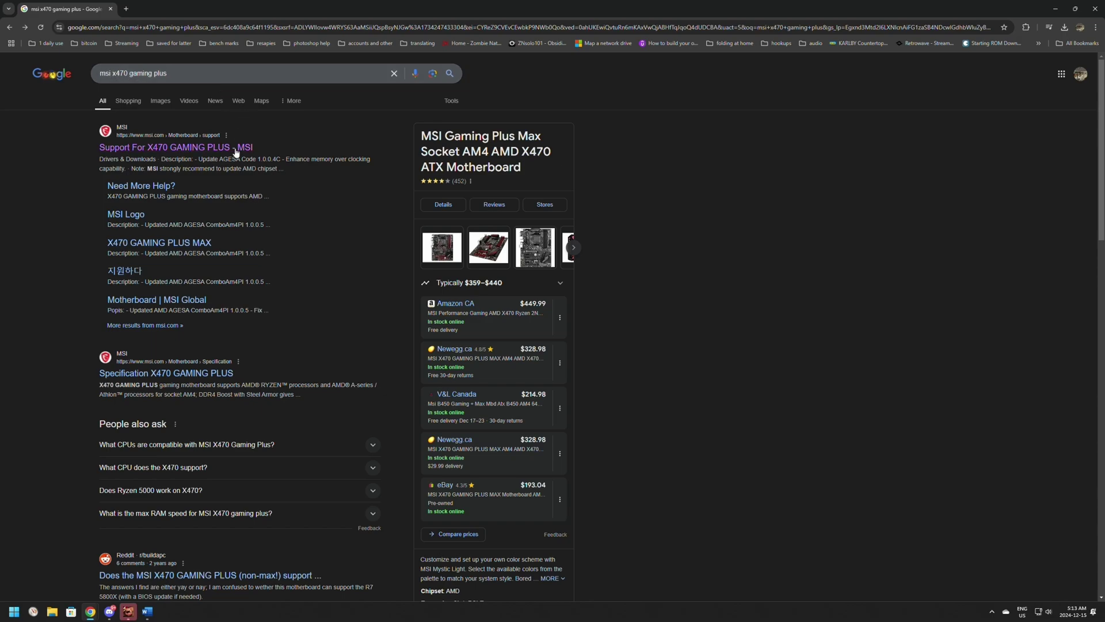
Download the 7B79vAM5 BIOS (2024-09-25) from the MSI X470 GAMING PLUS support page
left_click(141, 150)
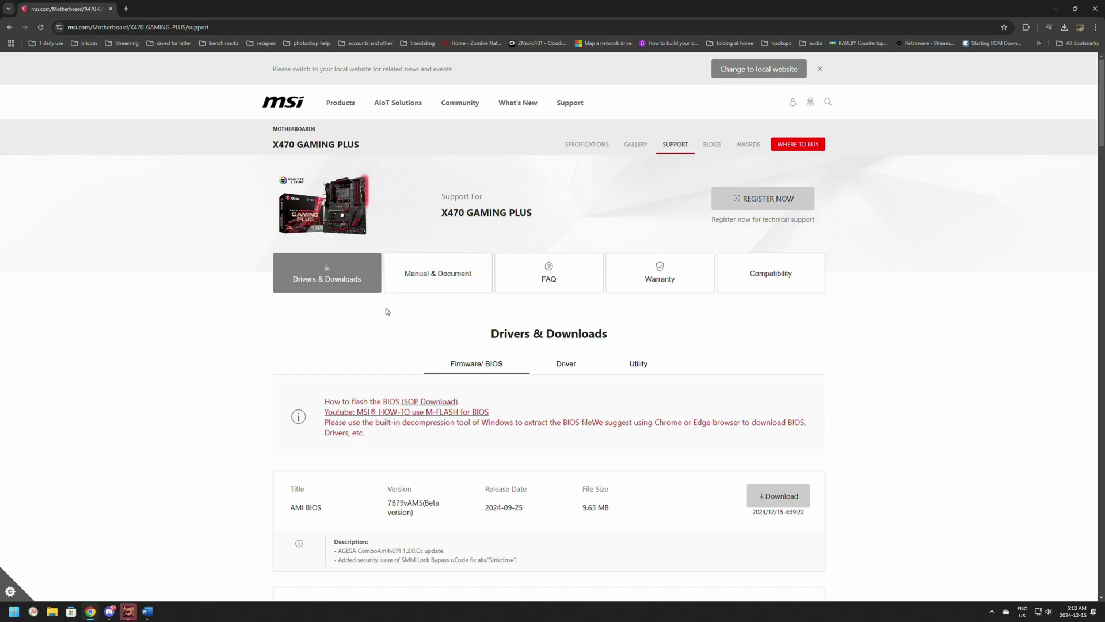
scroll(386, 312, "down", 2)
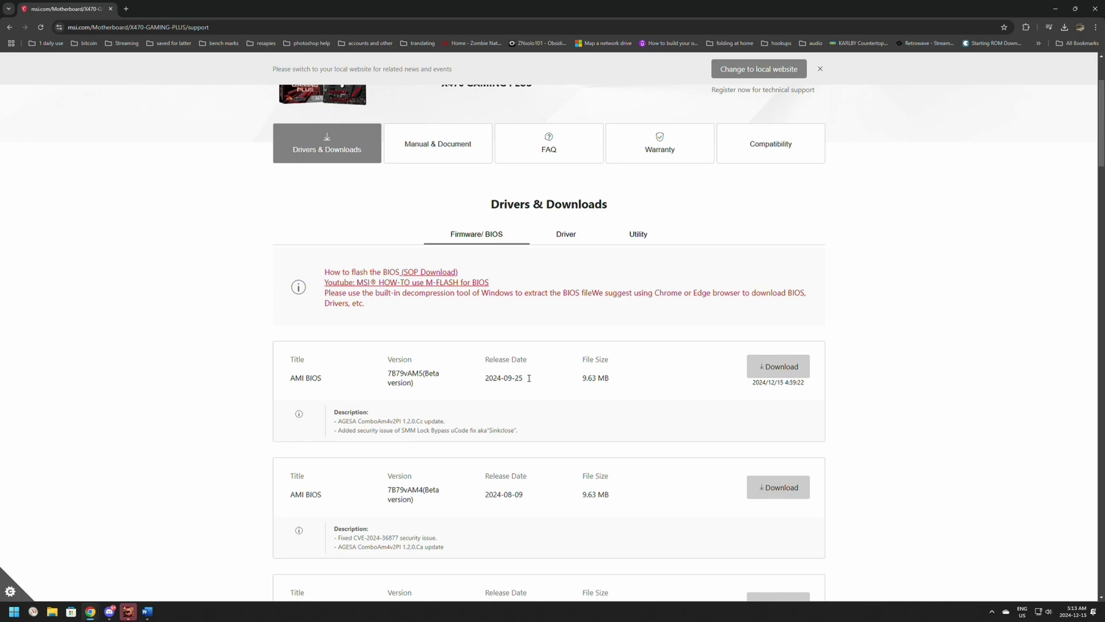
left_click(777, 370)
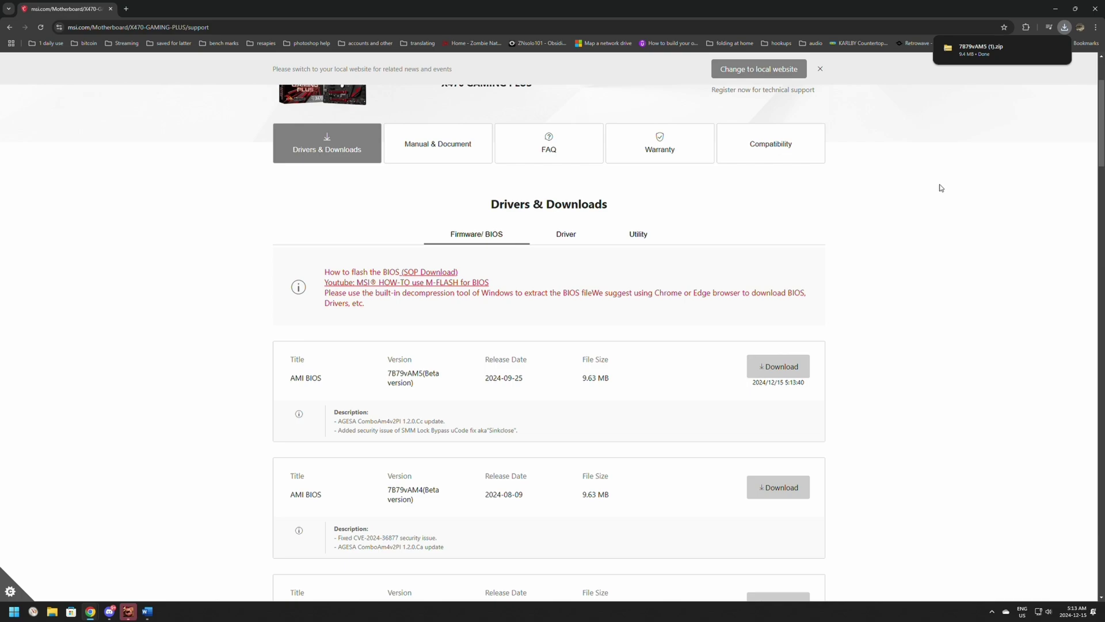
scroll(941, 188, "up", 3)
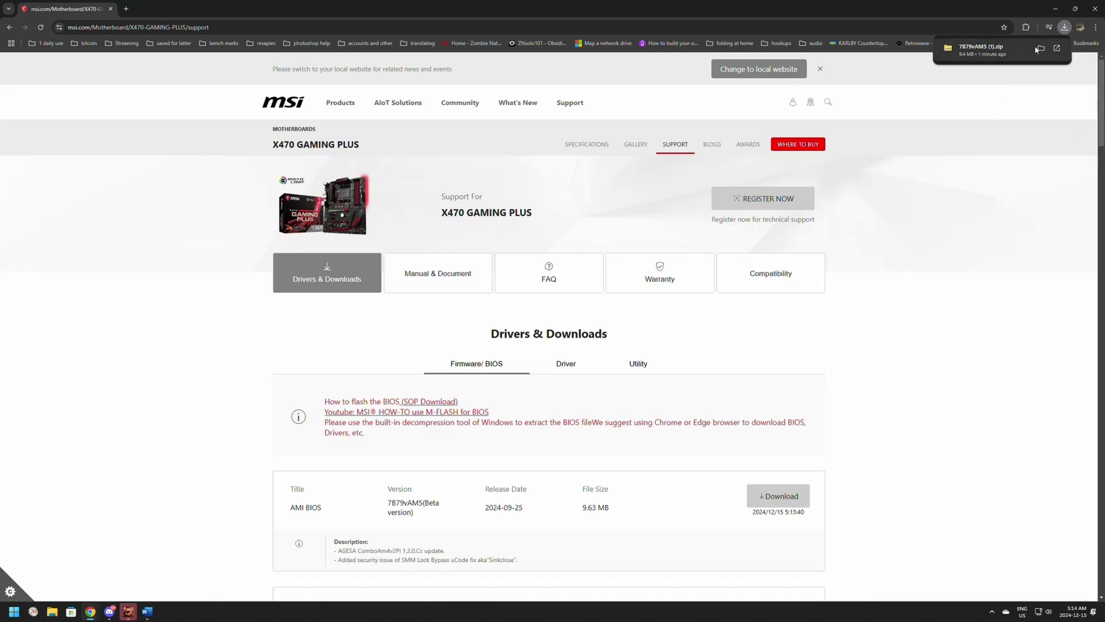
Extract '7B79vAM5 (1).zip' into a new '7B79vAM5 (1)' folder in Downloads
left_click(1042, 50)
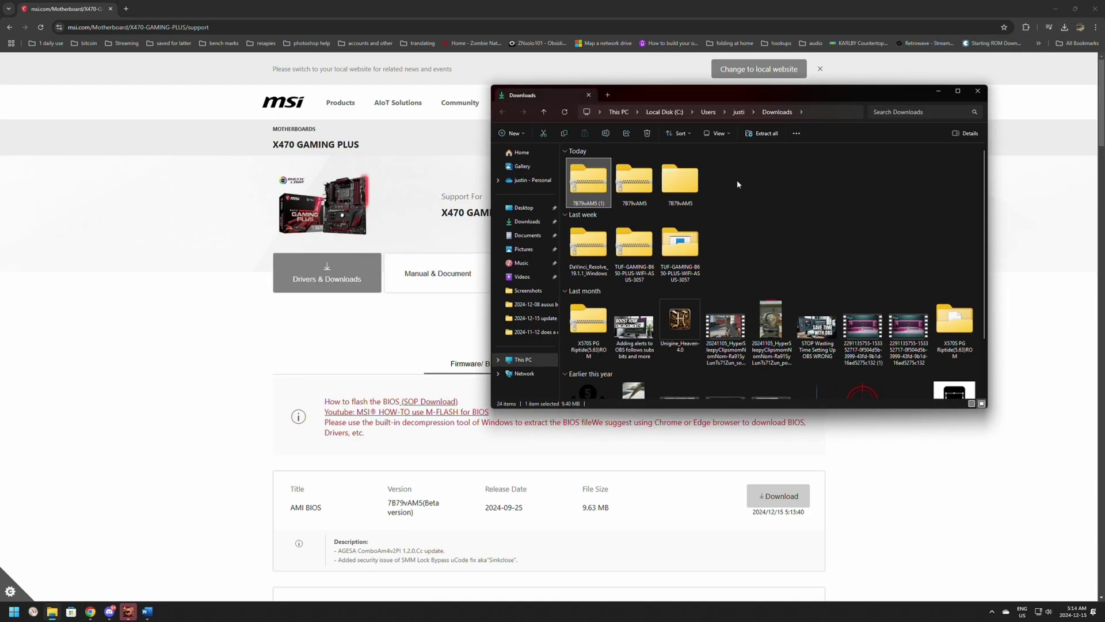
right_click(583, 183)
left_click(614, 284)
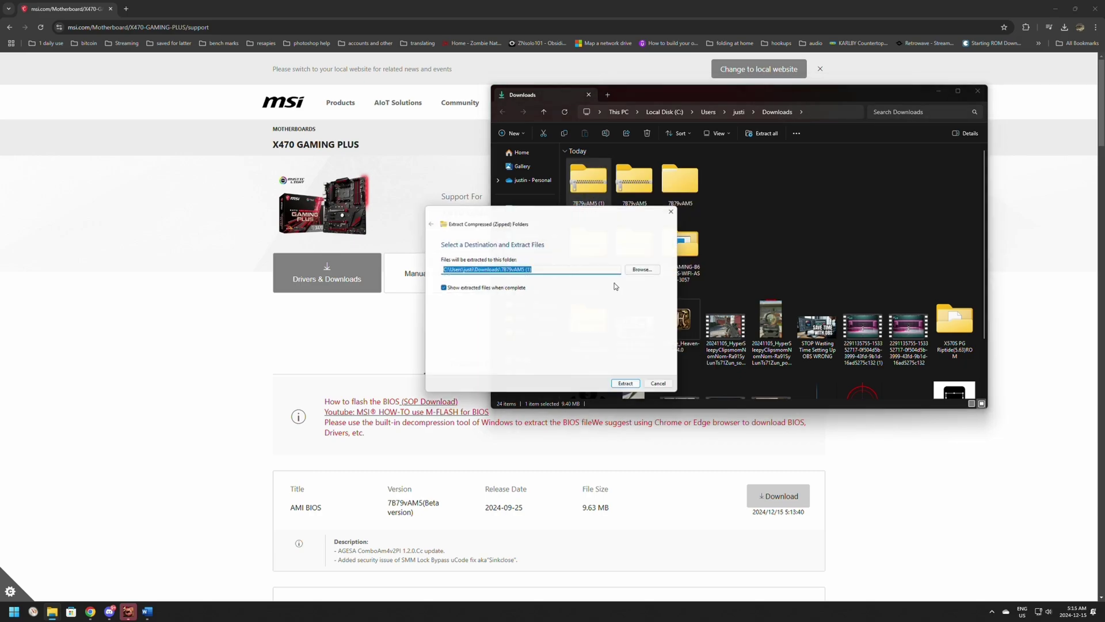
left_click(630, 388)
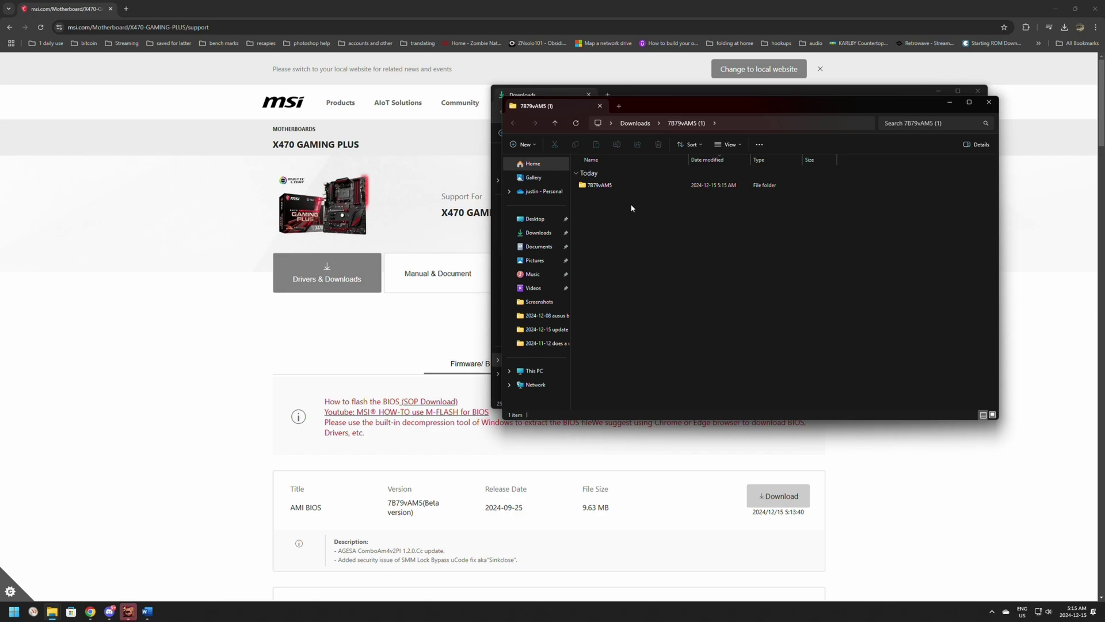
left_click(989, 102)
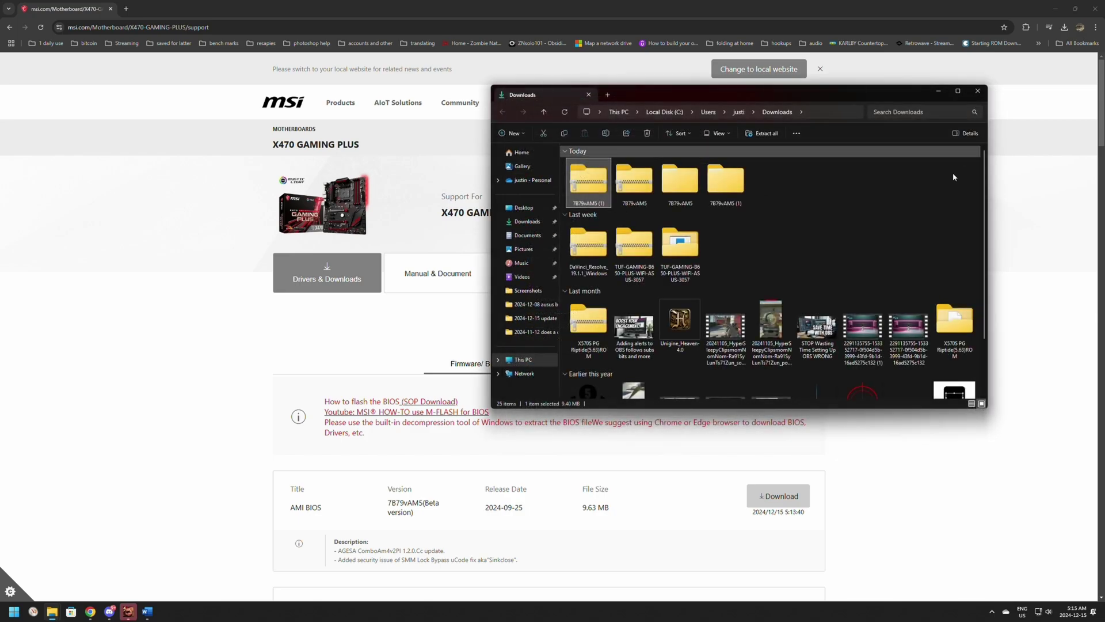
left_click(812, 207)
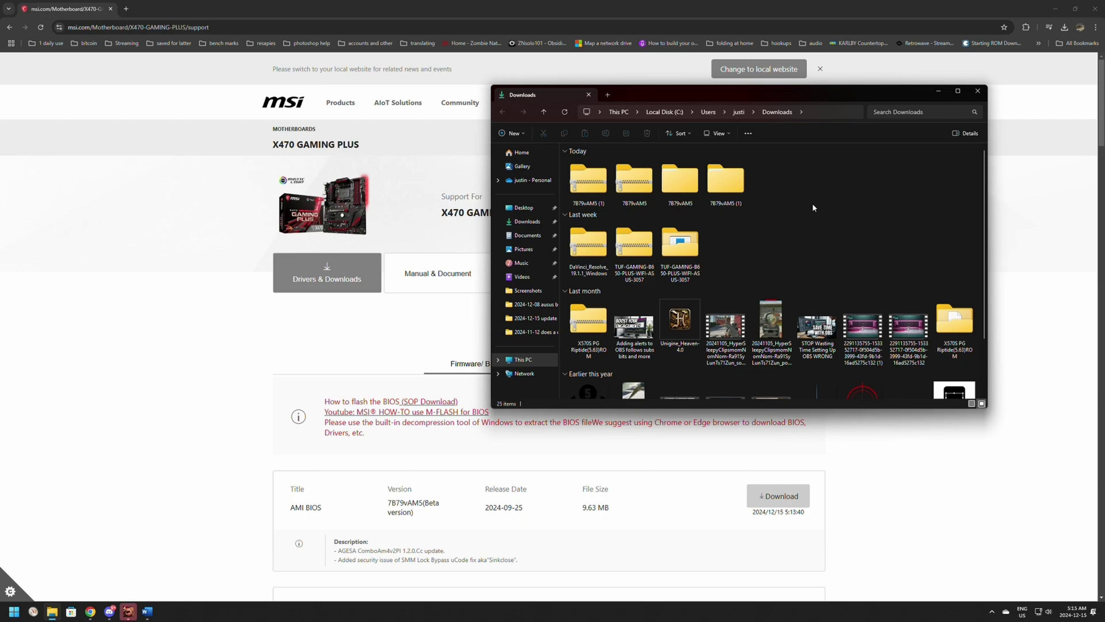
Copy the extracted 7B79vAM5 (1) folder onto the random (H:) drive
left_click_drag(679, 130, 257, 118)
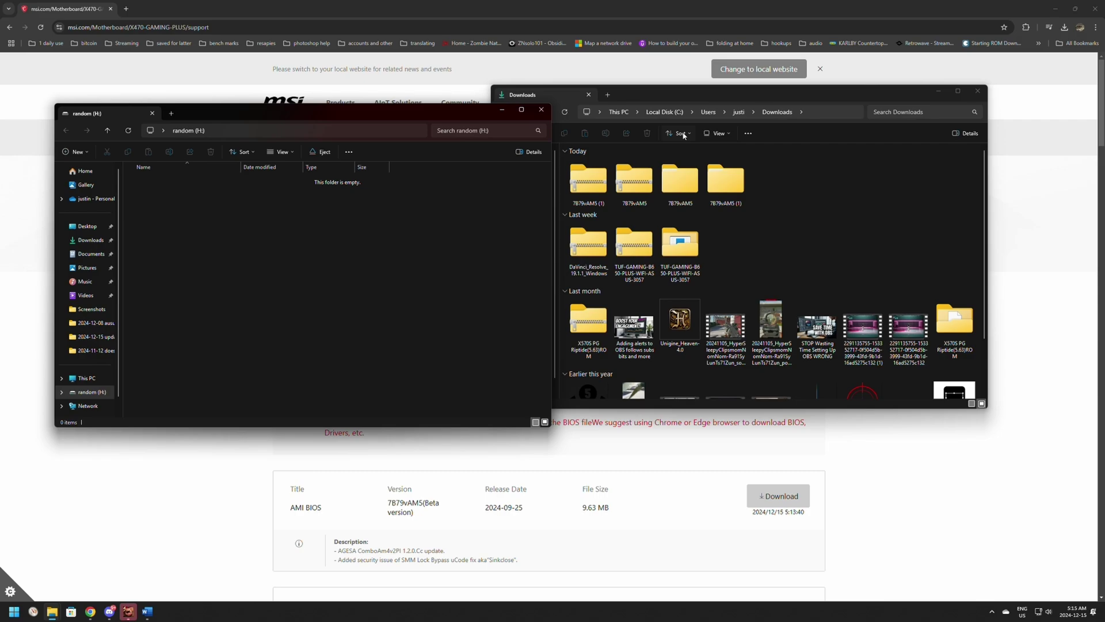
left_click(734, 192)
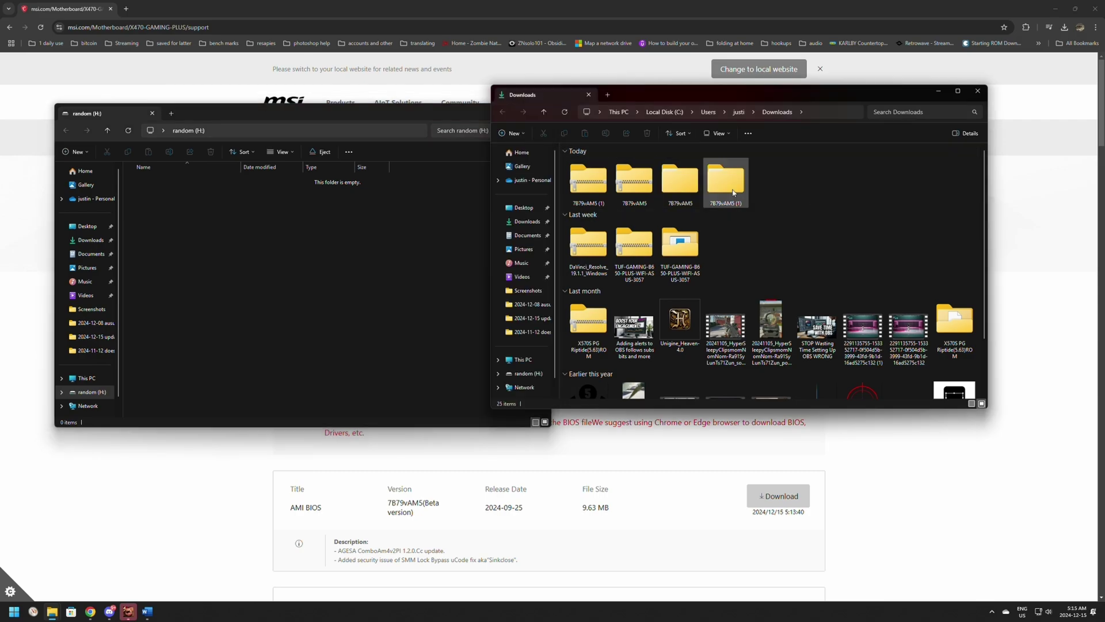
left_click(621, 196)
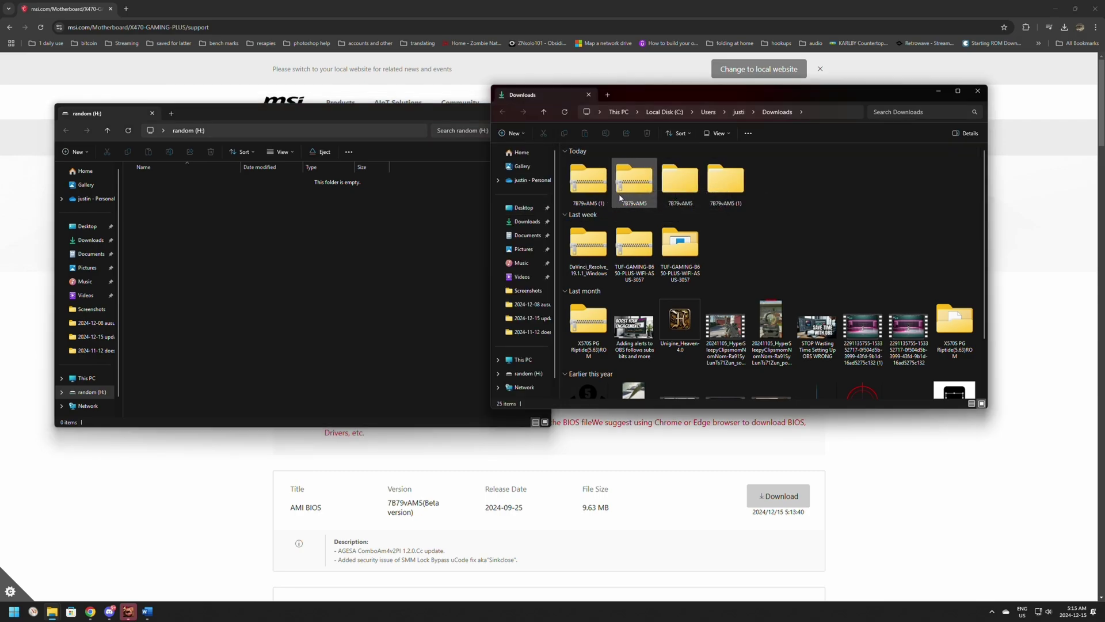
left_click(746, 200)
left_click(633, 187)
left_click(715, 197)
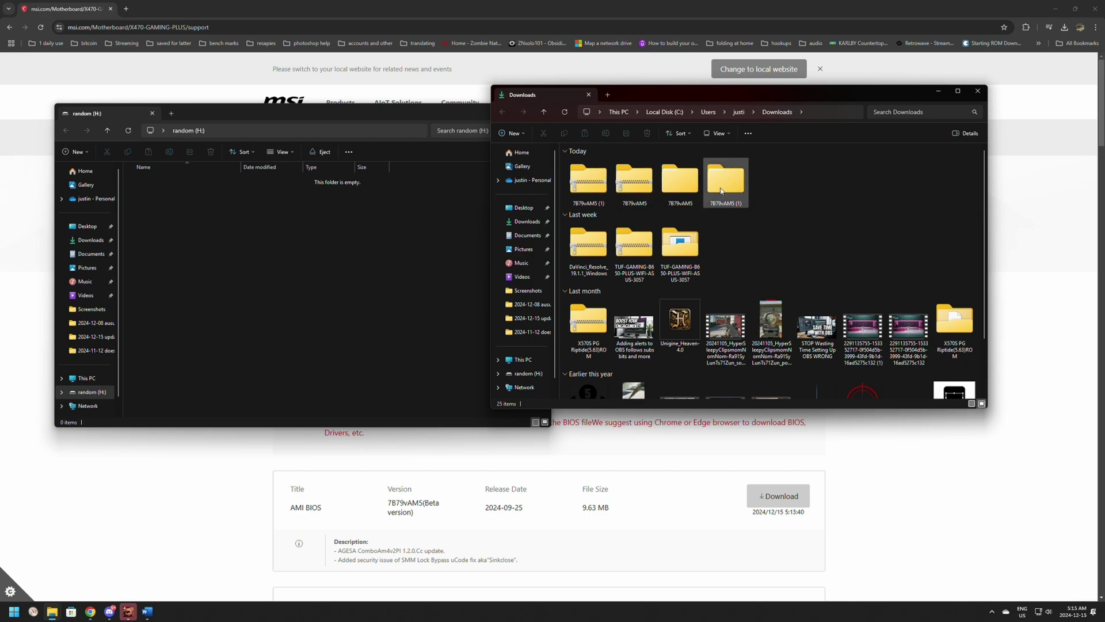
left_click_drag(721, 191, 184, 187)
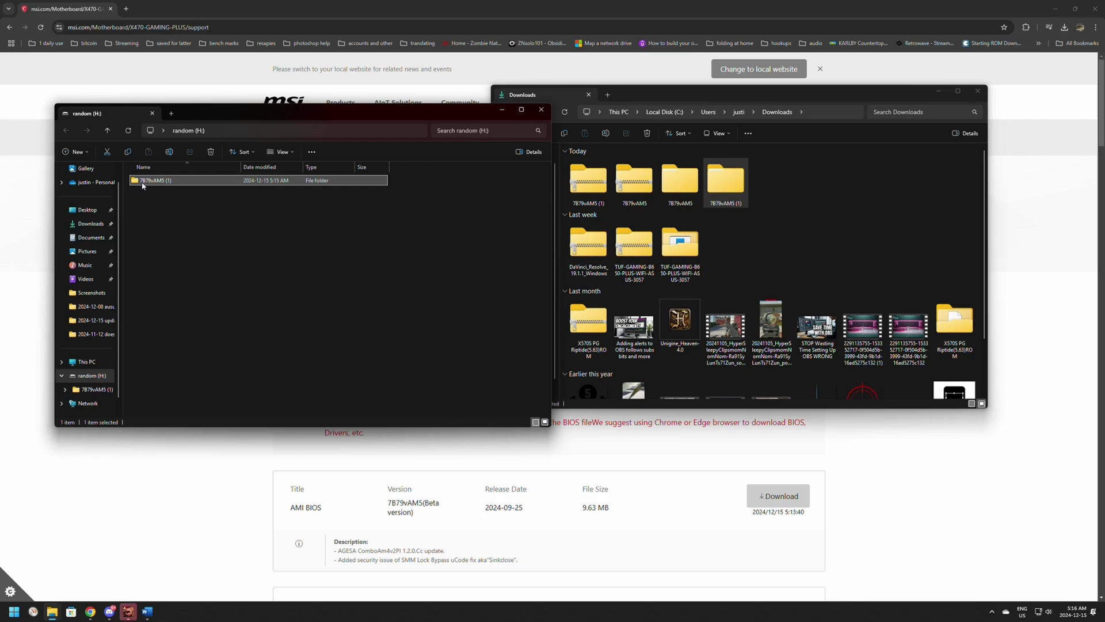
Close the Downloads window, Chrome and the random (H:) window
left_click(978, 91)
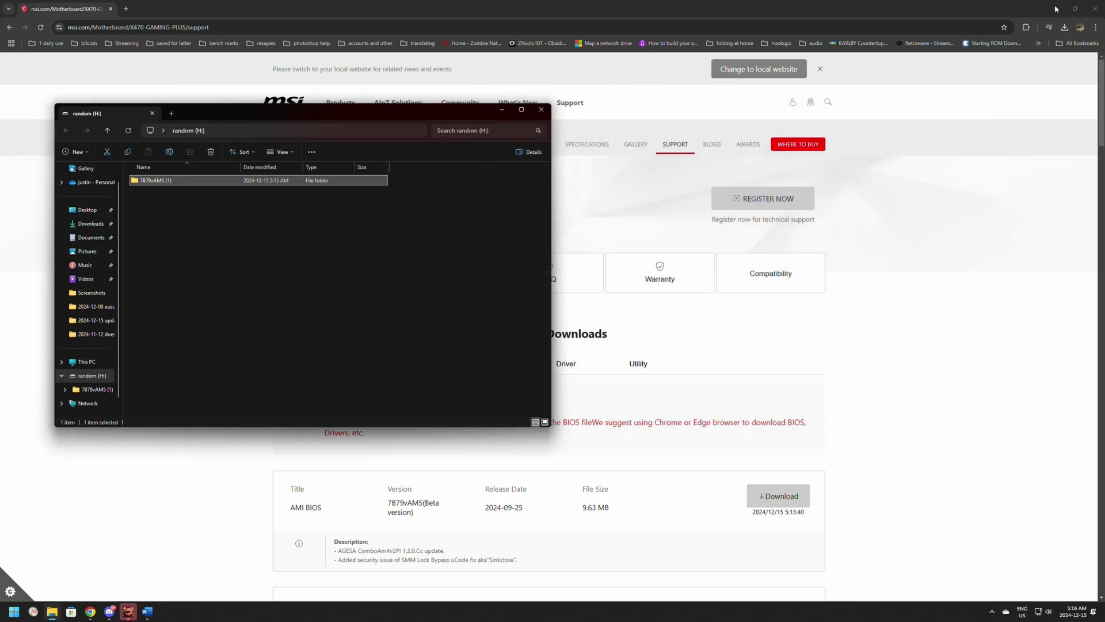
left_click(1100, 12)
left_click(1099, 12)
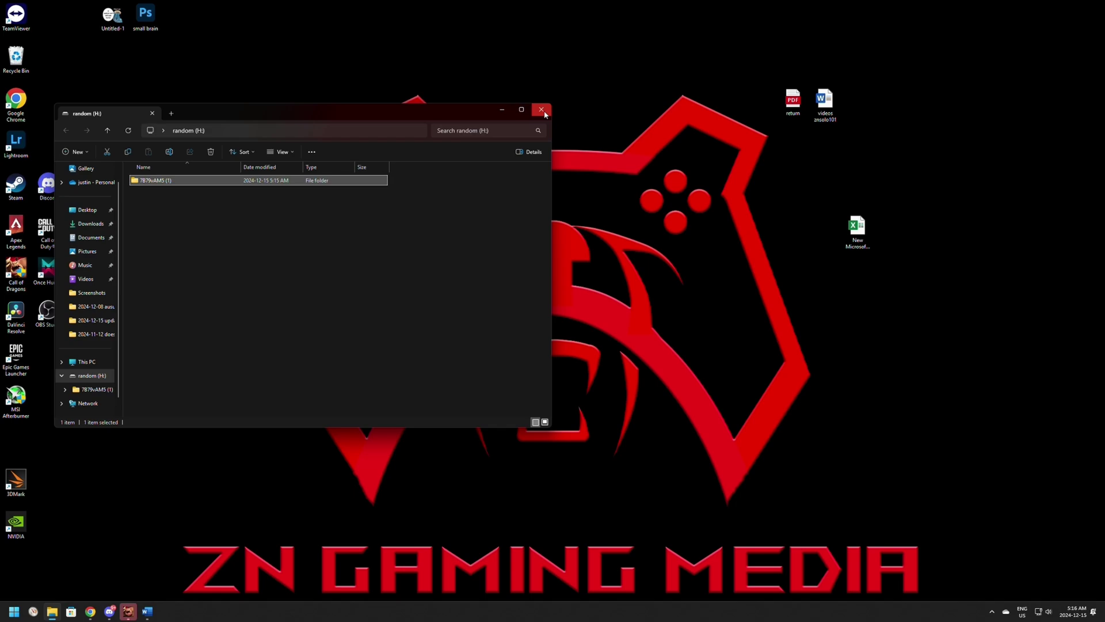
left_click(544, 114)
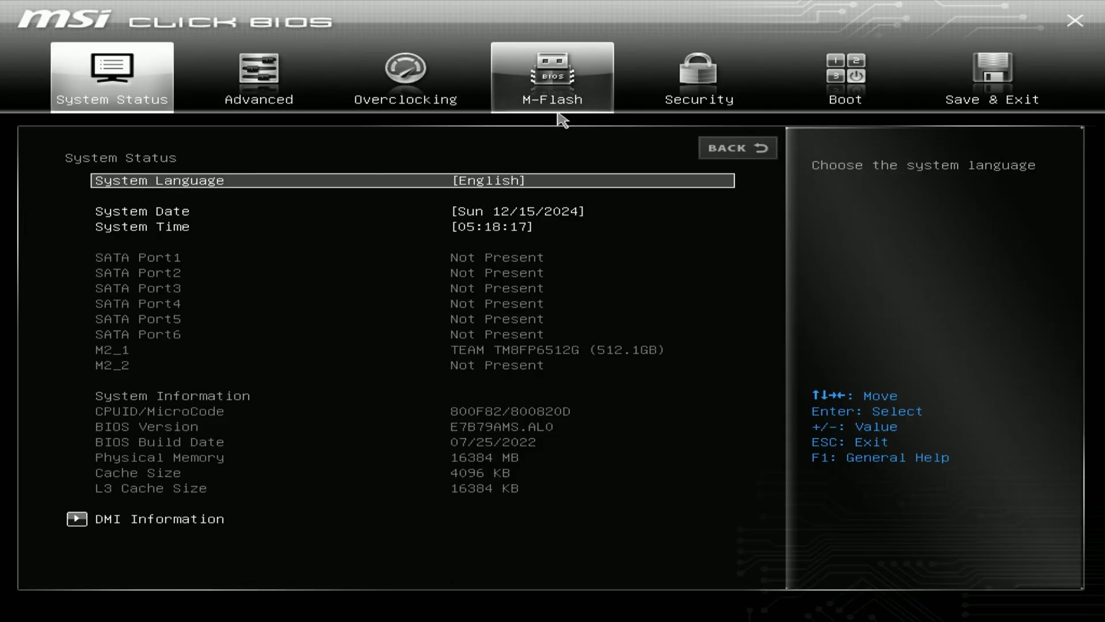
Switch Click BIOS to the M-Flash page for updating from a USB file
left_click(571, 97)
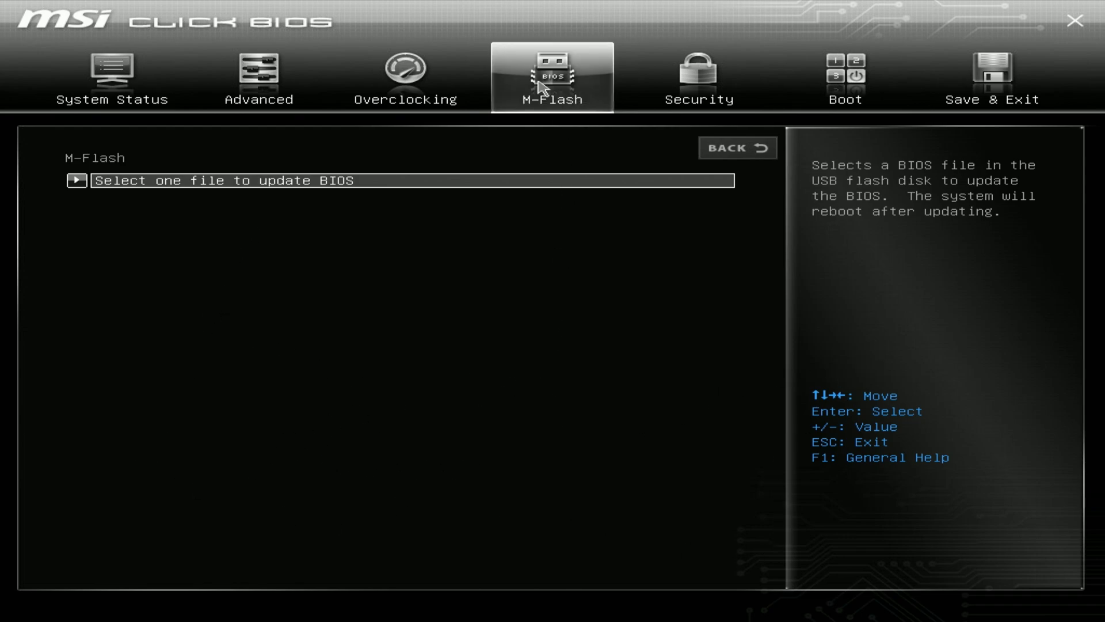
Flash the BIOS file from USB, updating to E7B79AMS.AM5 dated 08/30/2024
left_click(203, 185)
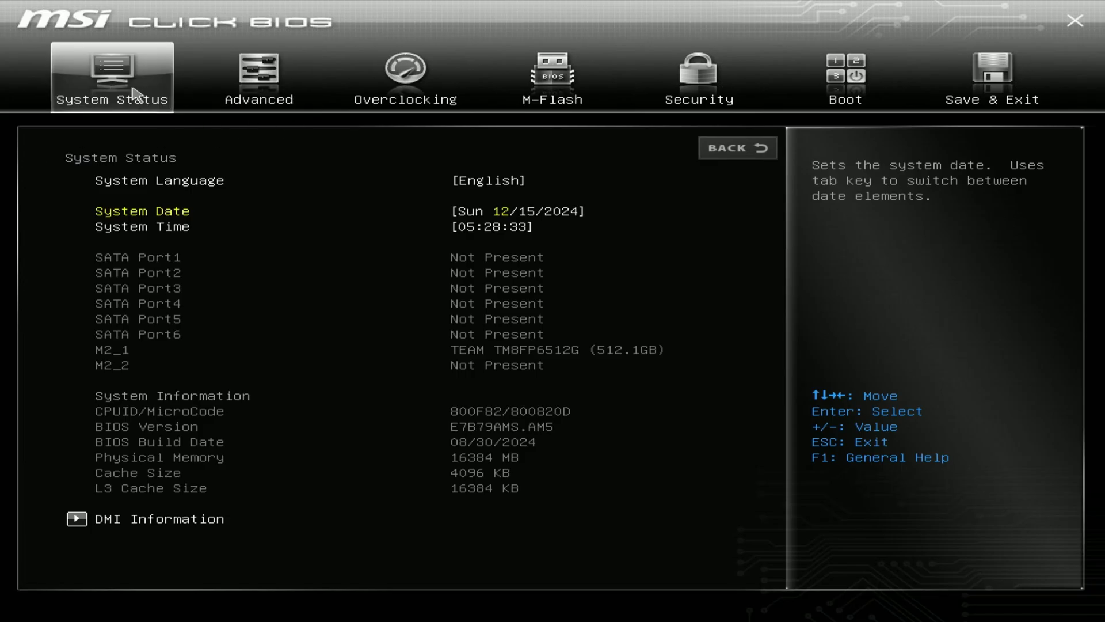
Switch to the Overclocking page showing A-XMP Disabled and DRAM at 2133MHz
left_click(417, 73)
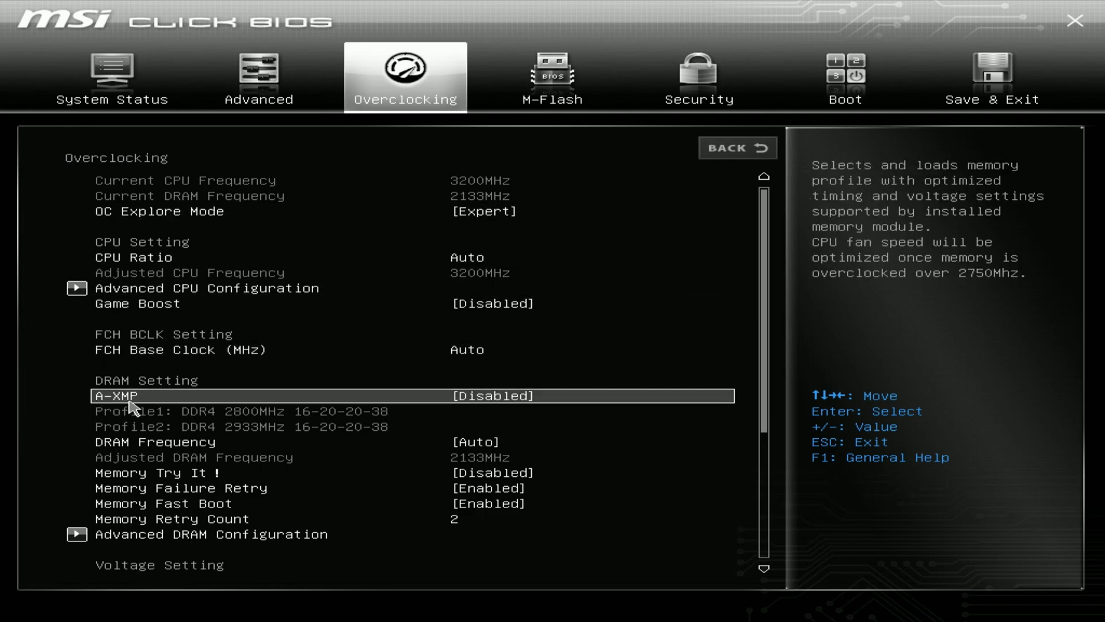
Set A-XMP to Profile 2 for 2933MHz memory, keeping Memory Fast Boot Enabled
left_click(494, 401)
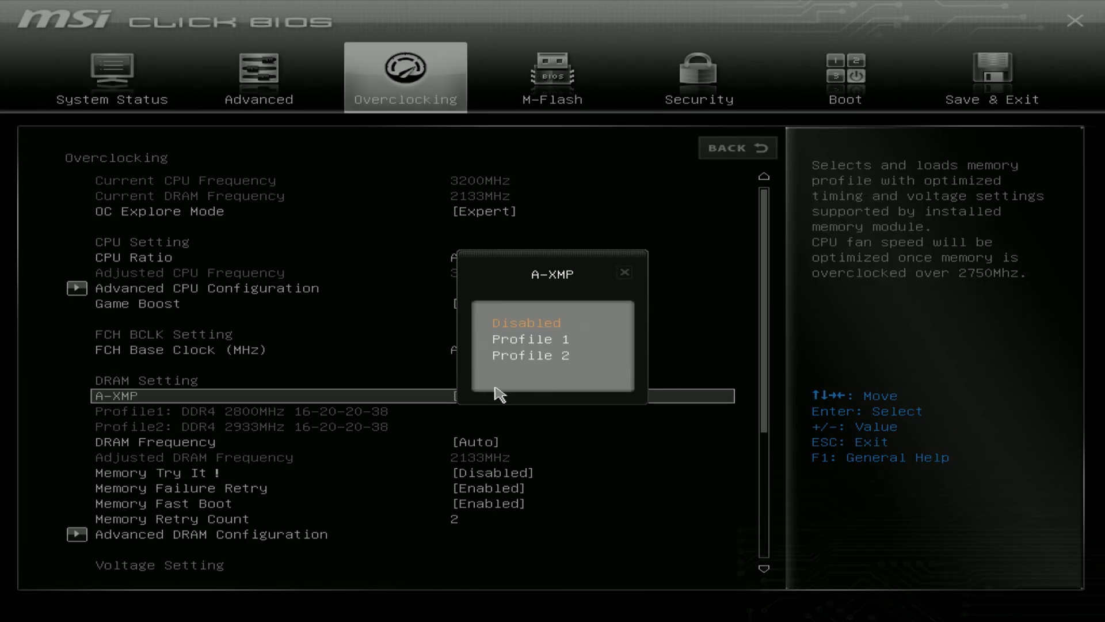
left_click(524, 338)
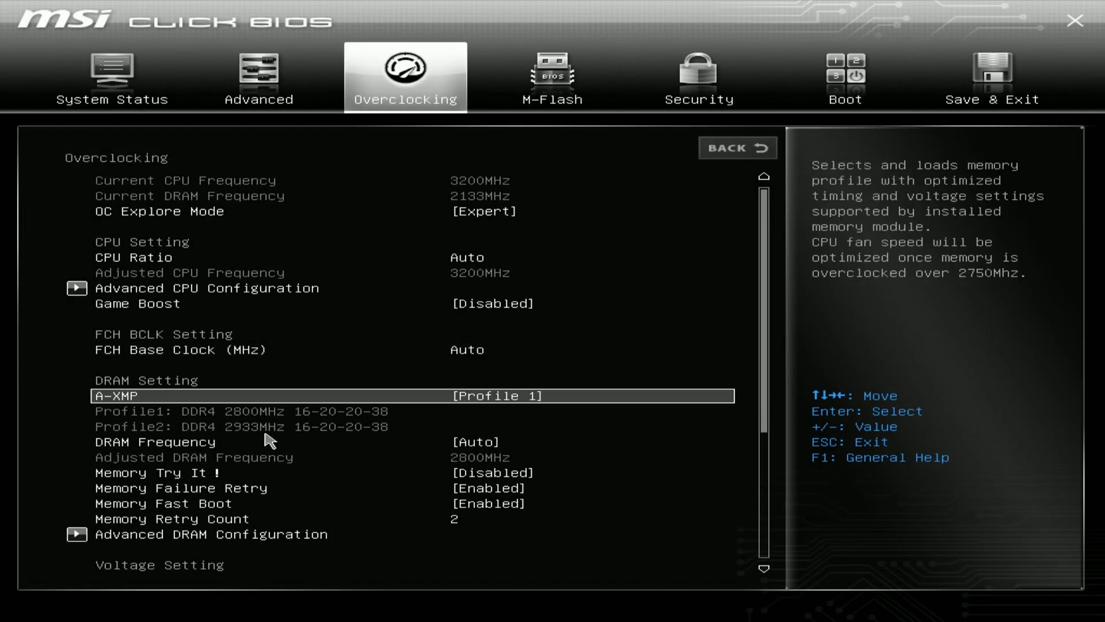
left_click(397, 397)
left_click(495, 354)
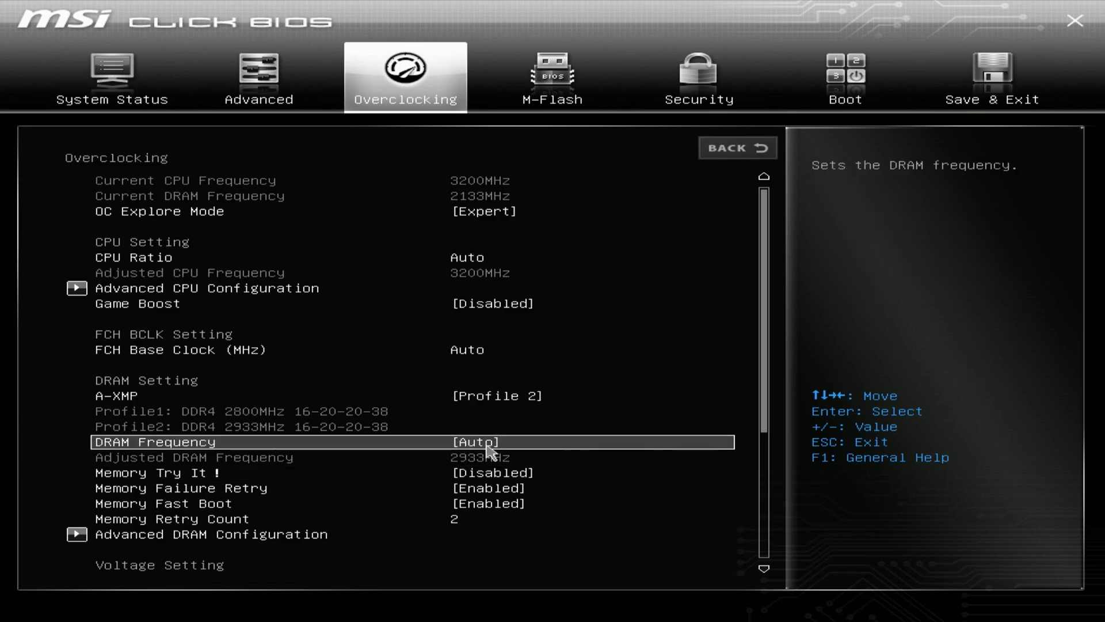
left_click(465, 506)
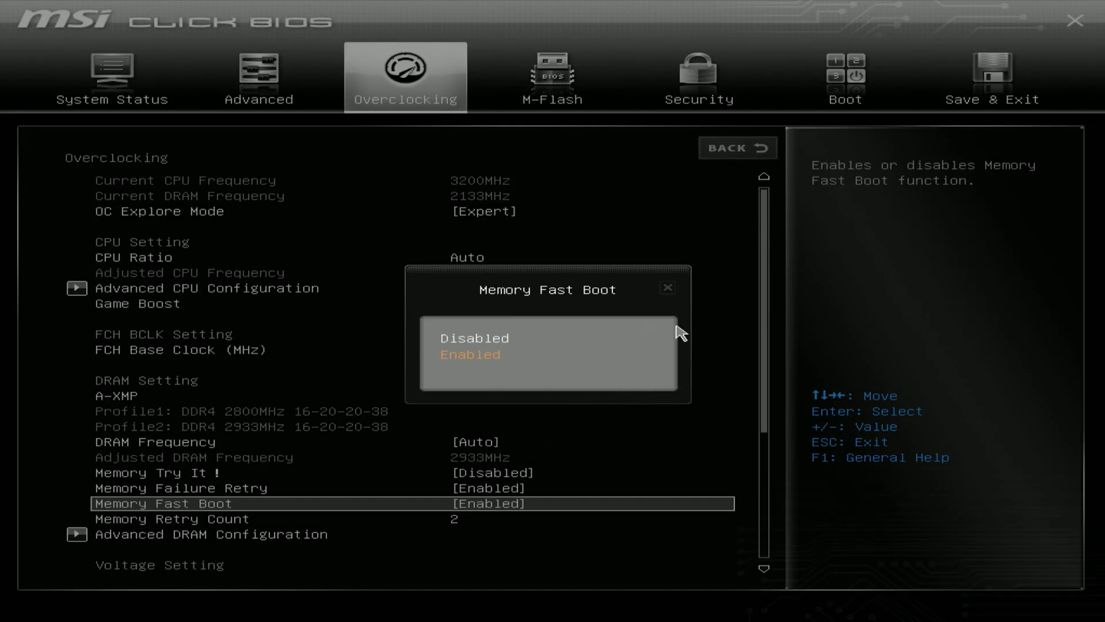
left_click(668, 288)
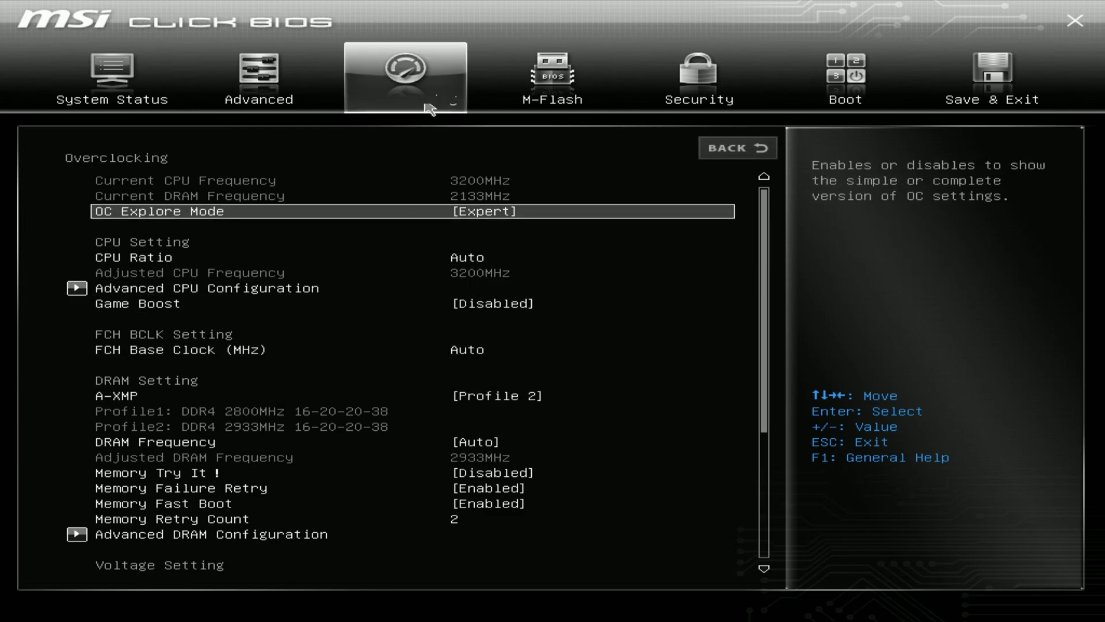
Save the A-XMP configuration and reboot the PC into Windows
left_click(1011, 96)
left_click(229, 198)
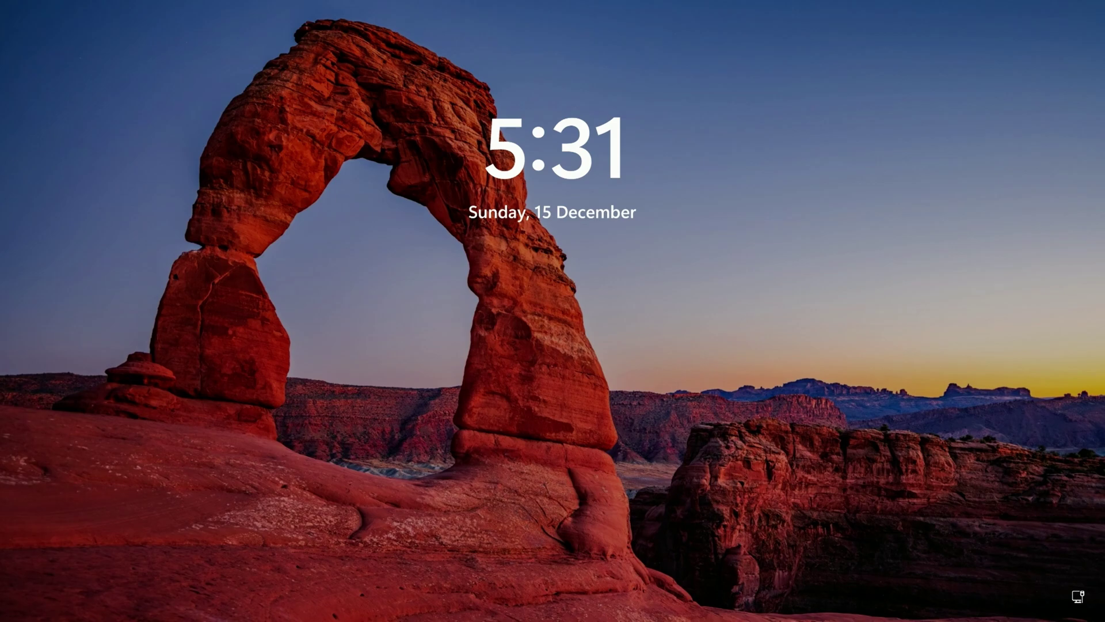
Dismiss the Windows lock screen to reach the sign-in screen
key("space")
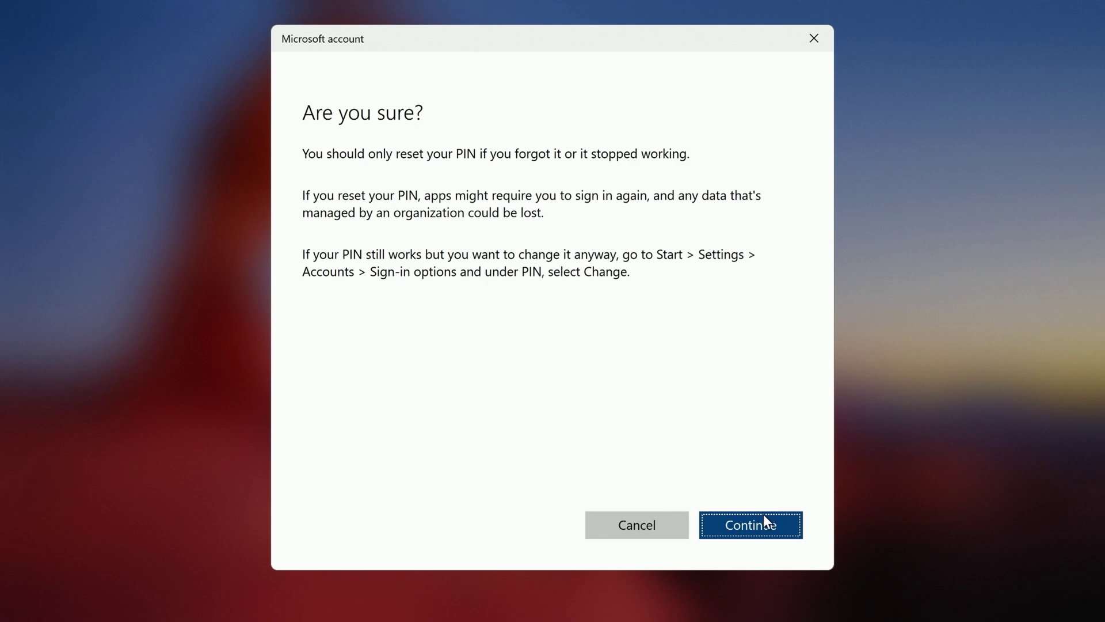
Confirm resetting the Windows PIN and submit the new PIN
left_click(764, 515)
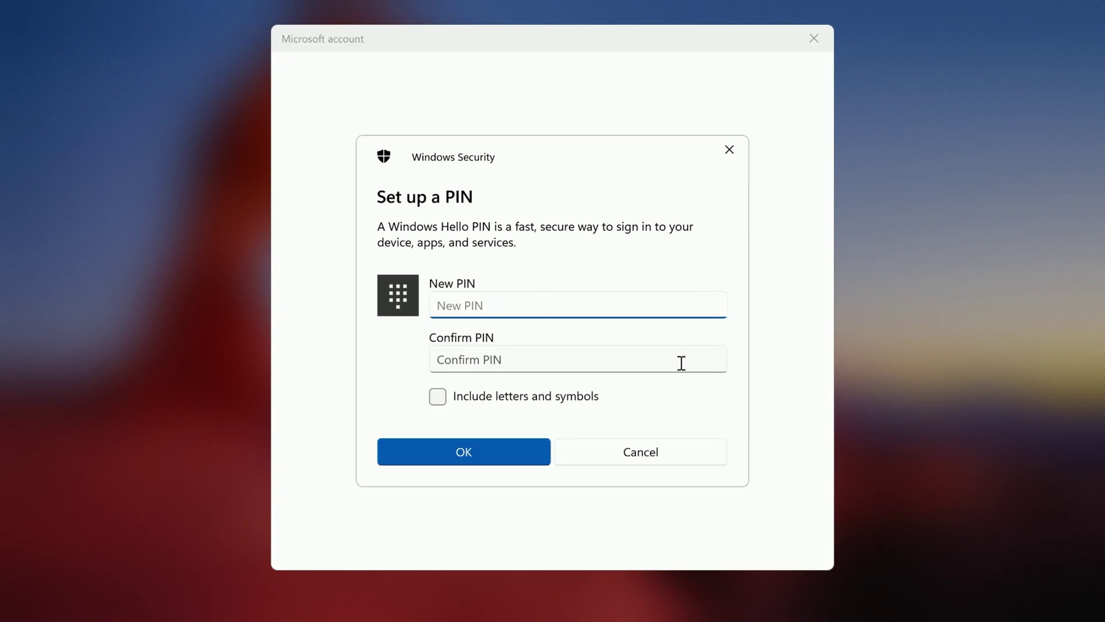
key("Escape")
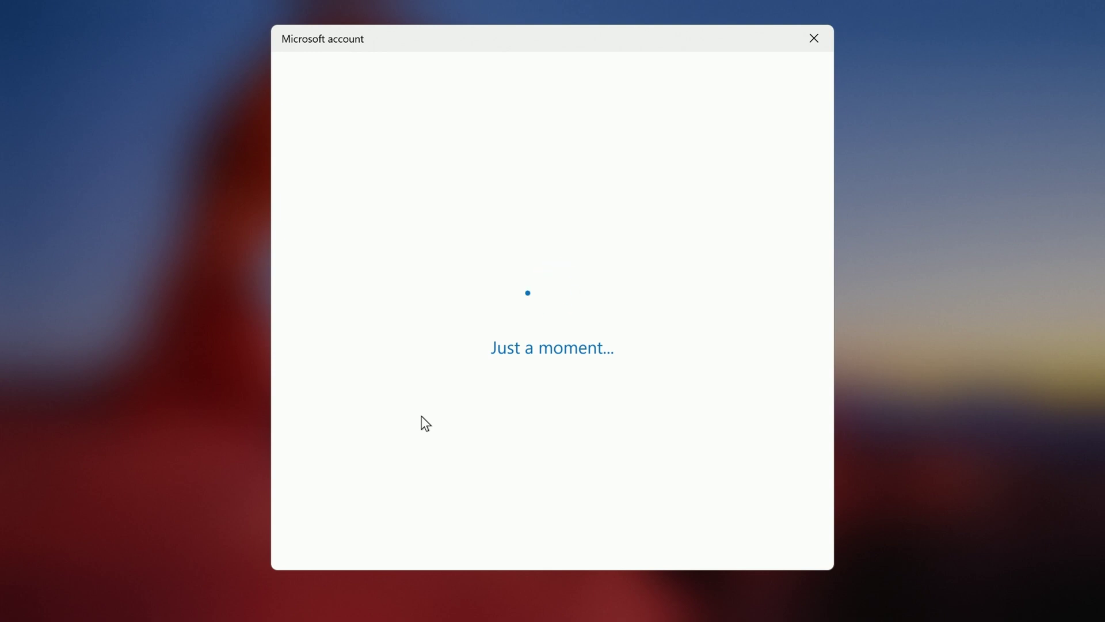